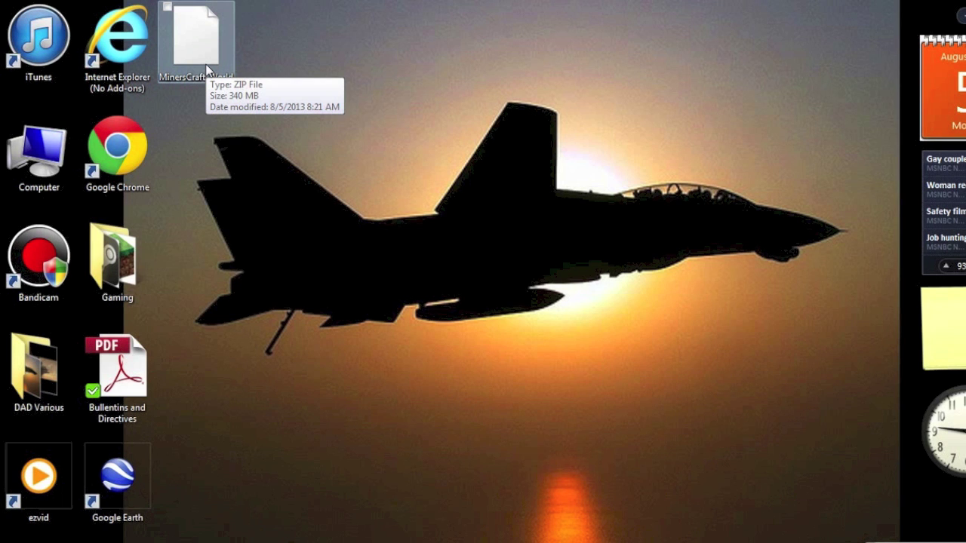
Step: Check the ZIP file's context menu, dismiss it, and deselect the page address
right_click(208, 71)
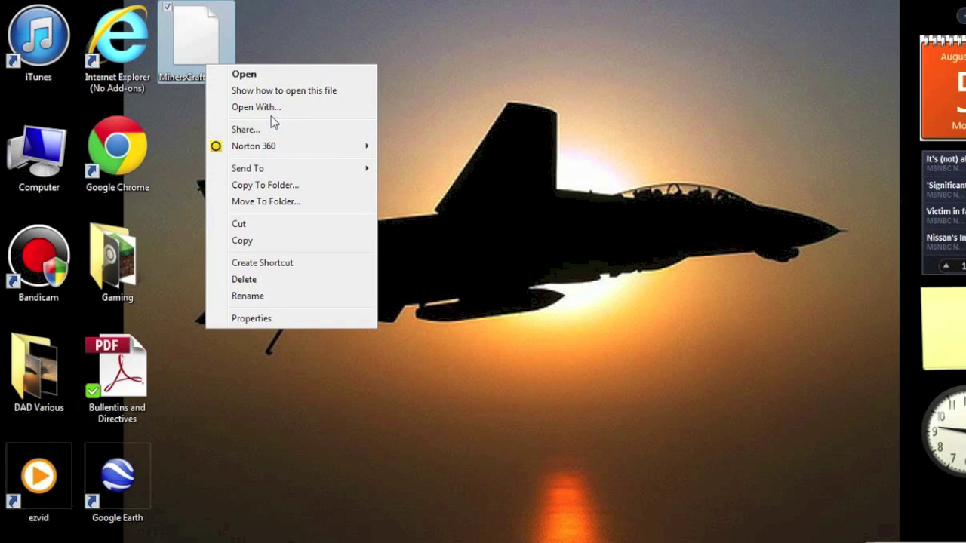
click(393, 113)
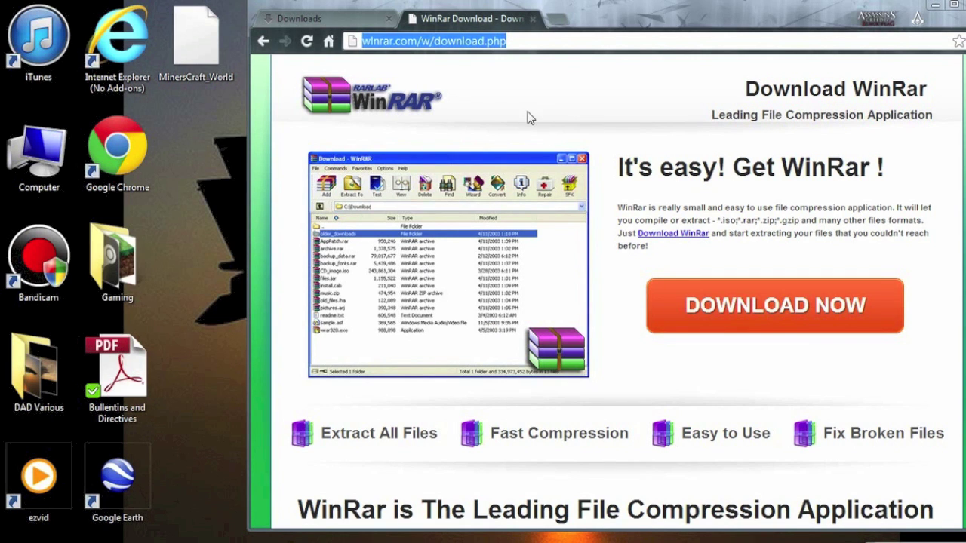
click(586, 42)
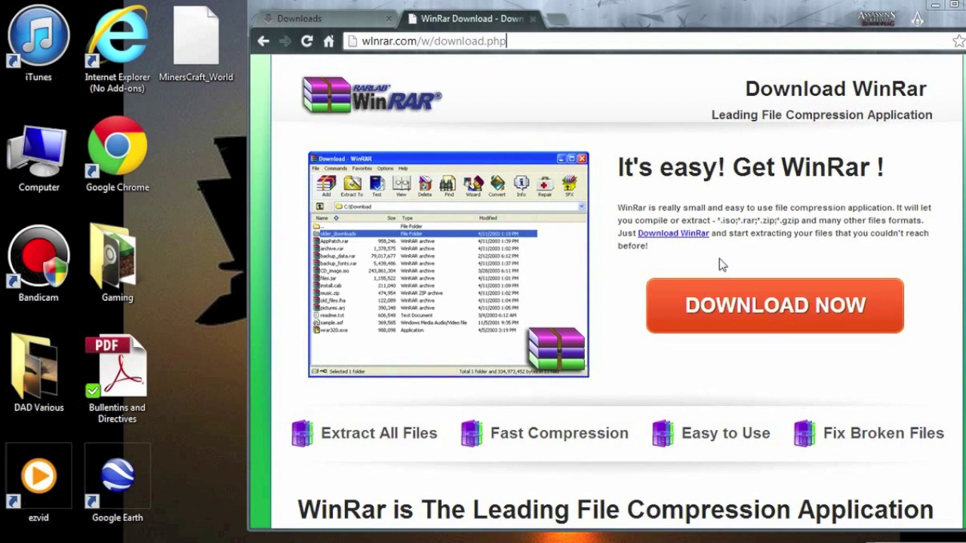
Step: Download the WinRAR installer from winrar.com to the Desktop, then minimize Chrome
click(717, 305)
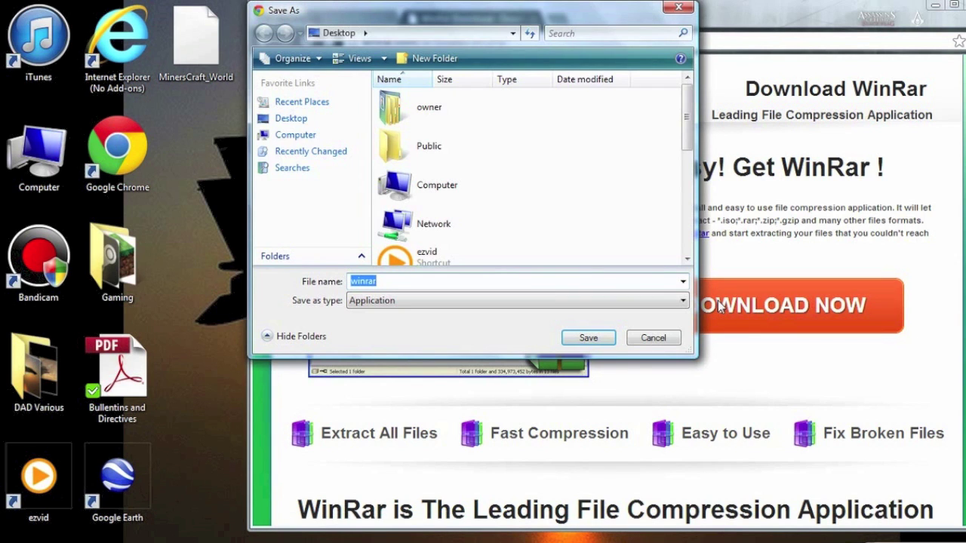
click(301, 120)
click(569, 338)
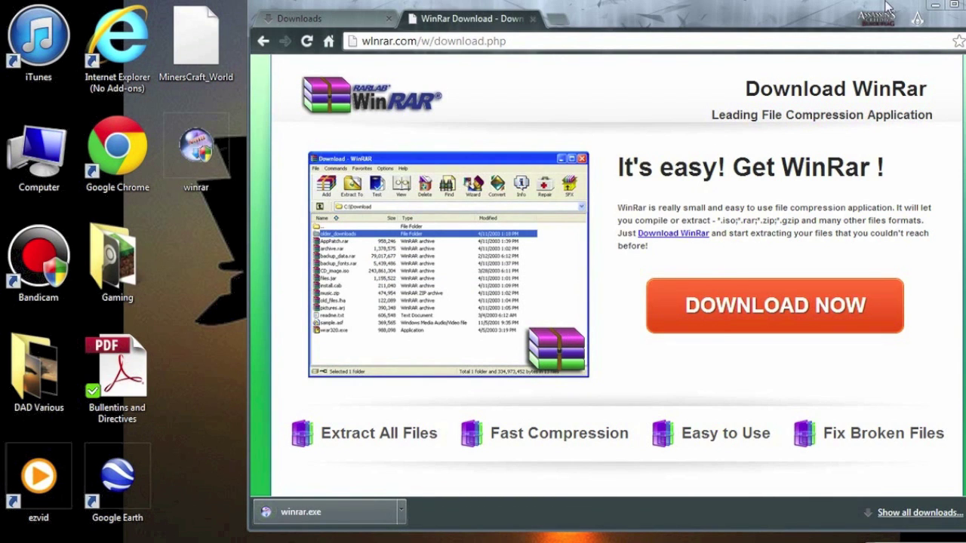
click(934, 9)
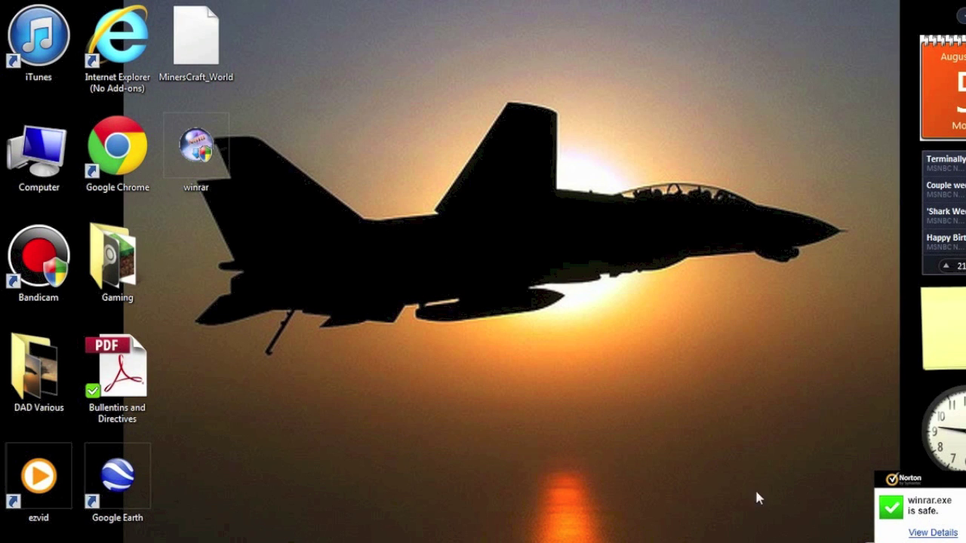
Step: Run the downloaded winrar installer from the desktop
click(214, 129)
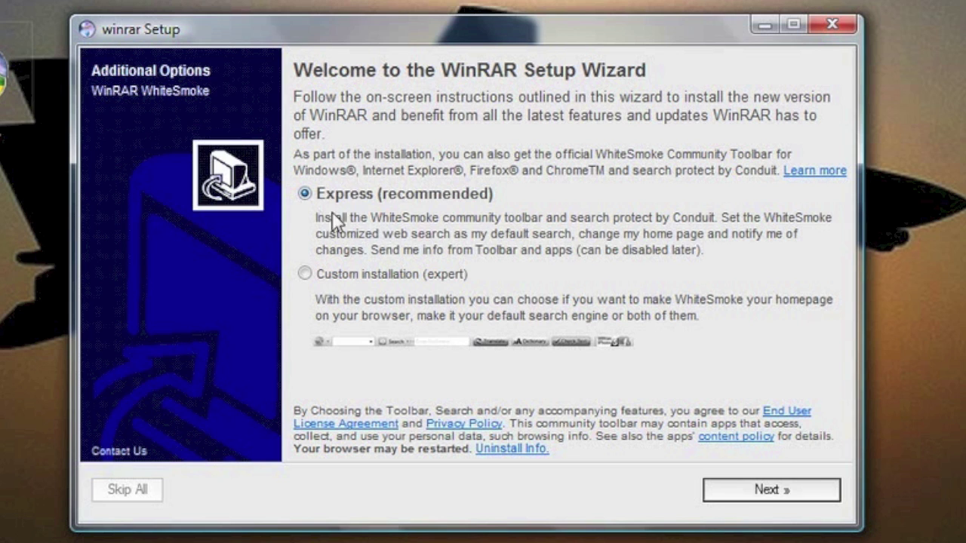
Step: Choose Custom installation and untick the WhiteSmoke toolbar, homepage and default-search options
click(304, 275)
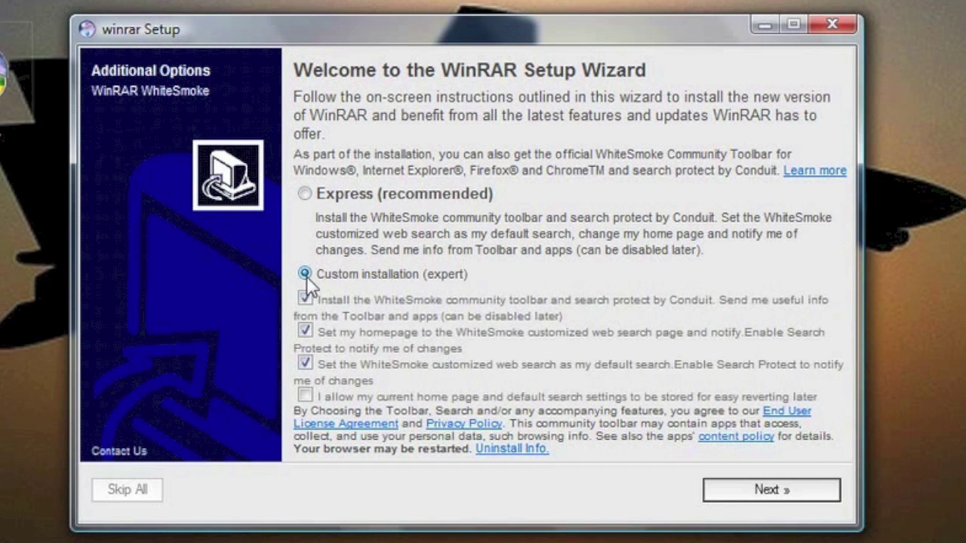
click(305, 299)
click(305, 332)
click(305, 363)
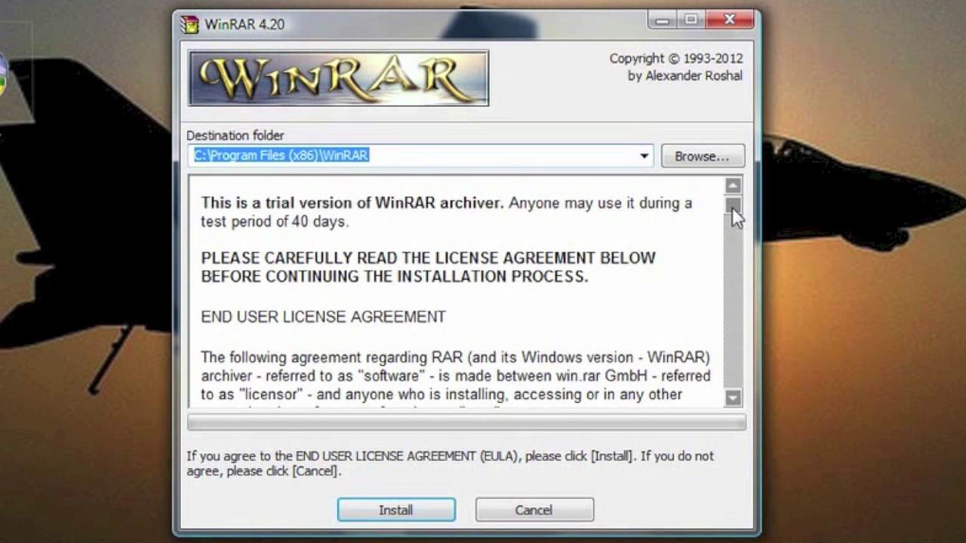
Step: Scroll through the EULA and install WinRAR to C:\Program Files (x86)\WinRAR
drag(732, 208, 700, 537)
drag(684, 260, 709, 223)
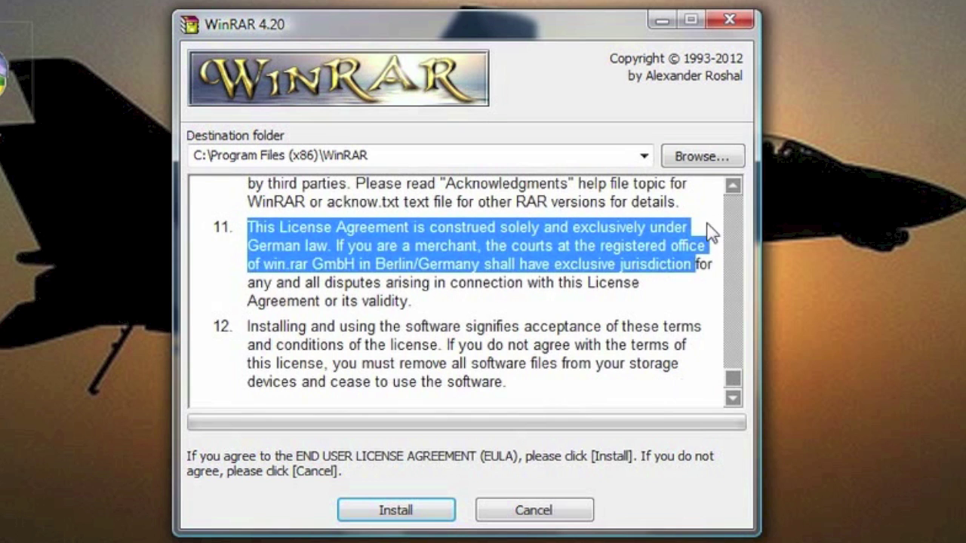
drag(735, 381, 747, 197)
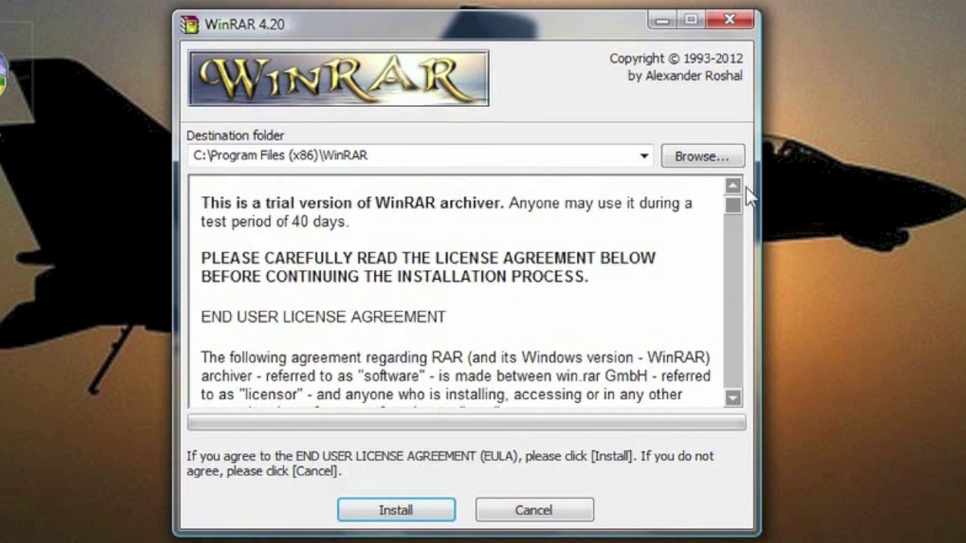
click(405, 510)
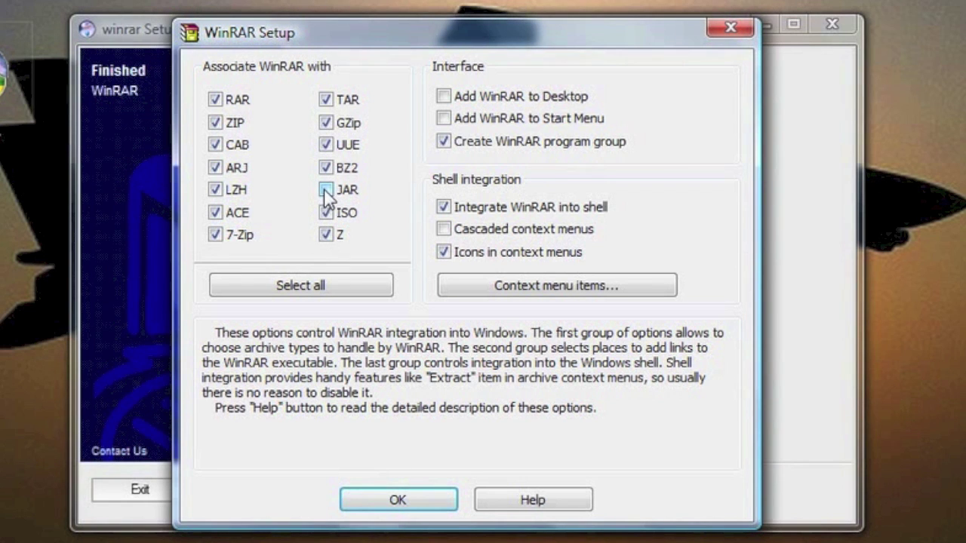
Step: Associate JAR files with WinRAR and add WinRAR to the Start Menu
click(325, 191)
click(444, 121)
click(444, 118)
click(444, 119)
click(371, 504)
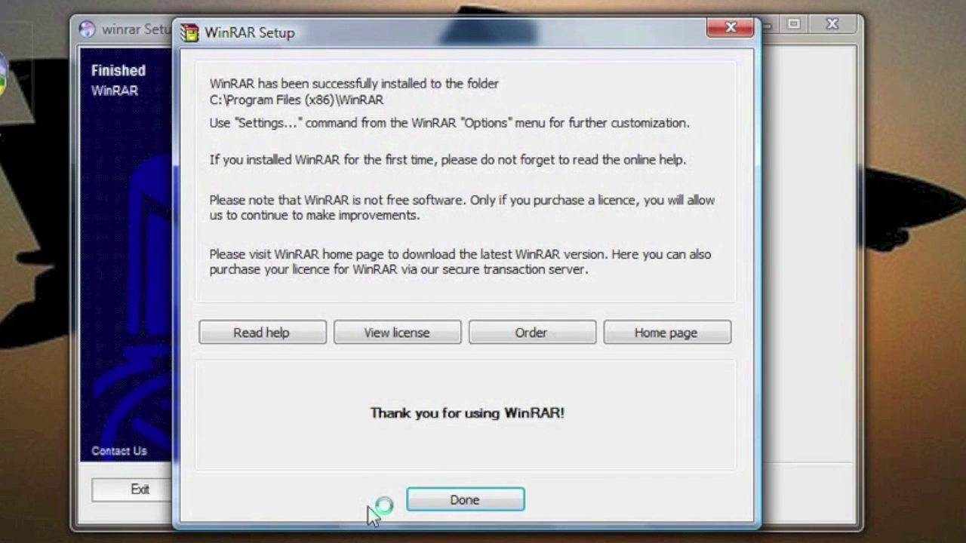
Step: Close the setup completion page and the 32-bit notice, moving the Start Menu folder window aside
click(420, 504)
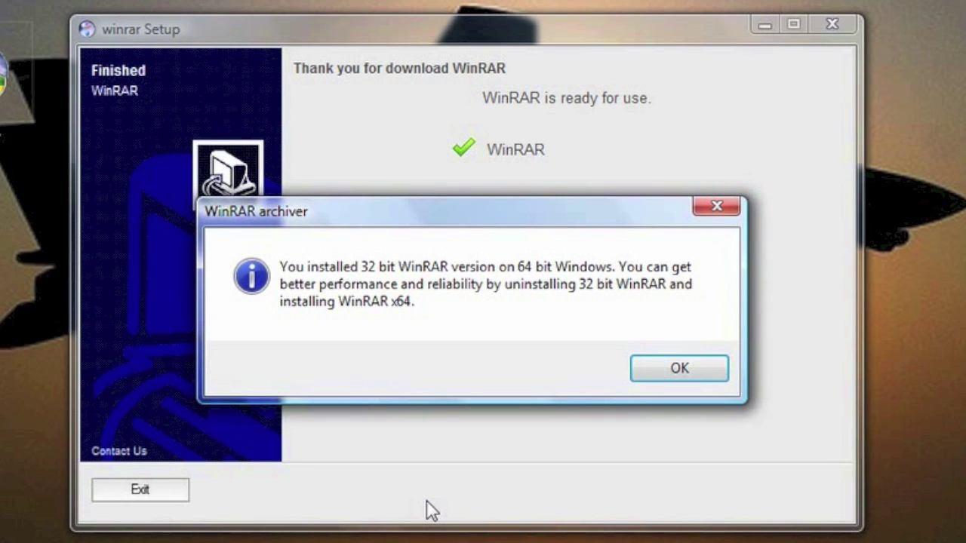
click(655, 364)
drag(578, 318, 626, 59)
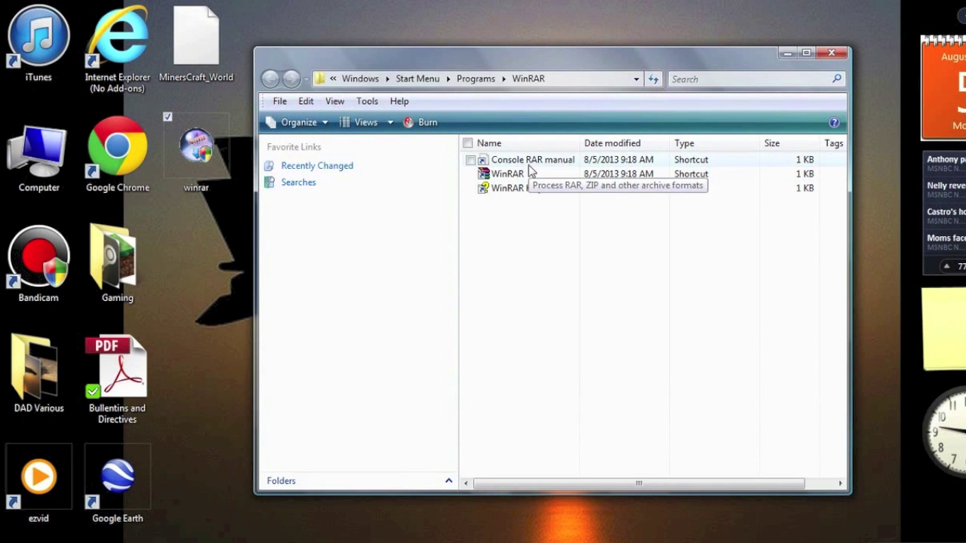
Step: Extract MinersCraft_World.zip with Extract files... into Desktop\MinersCraft_World
double_click(199, 62)
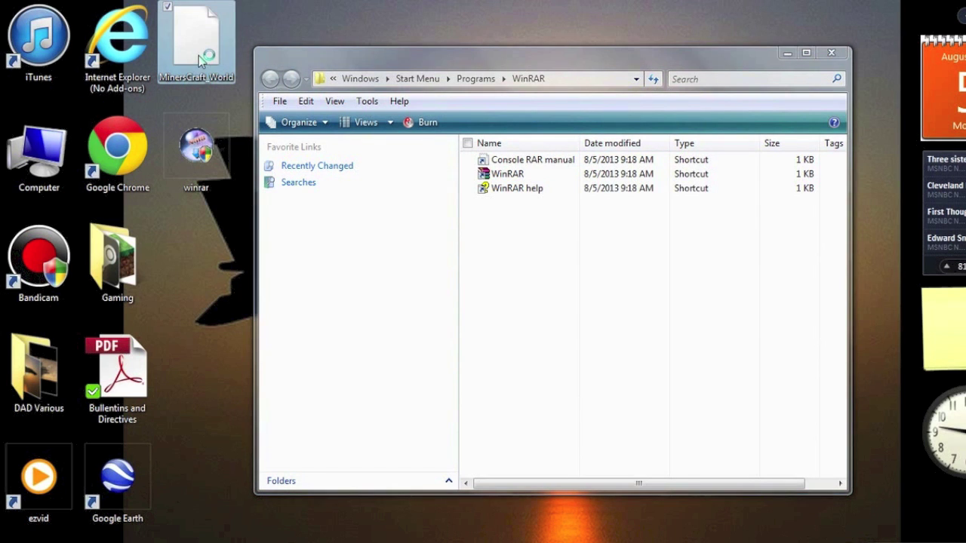
right_click(200, 61)
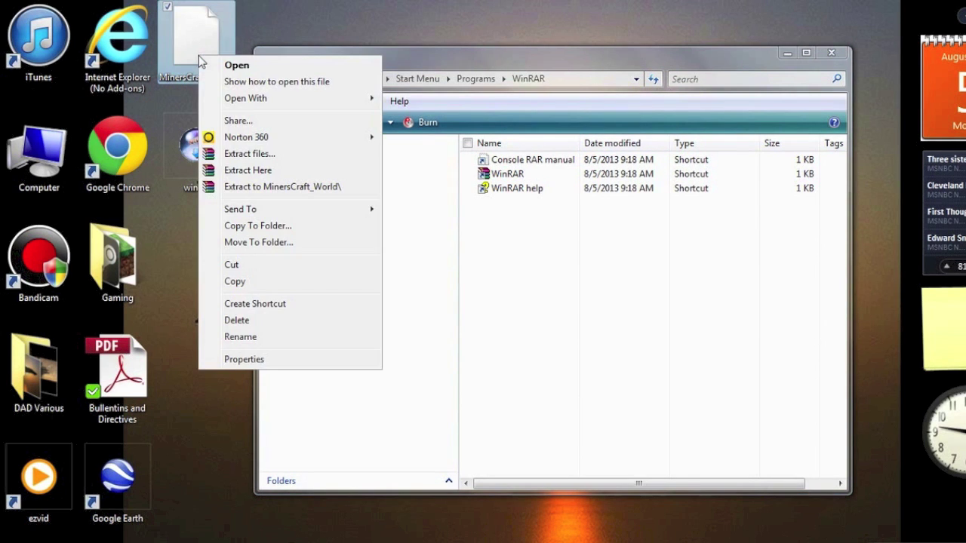
click(230, 156)
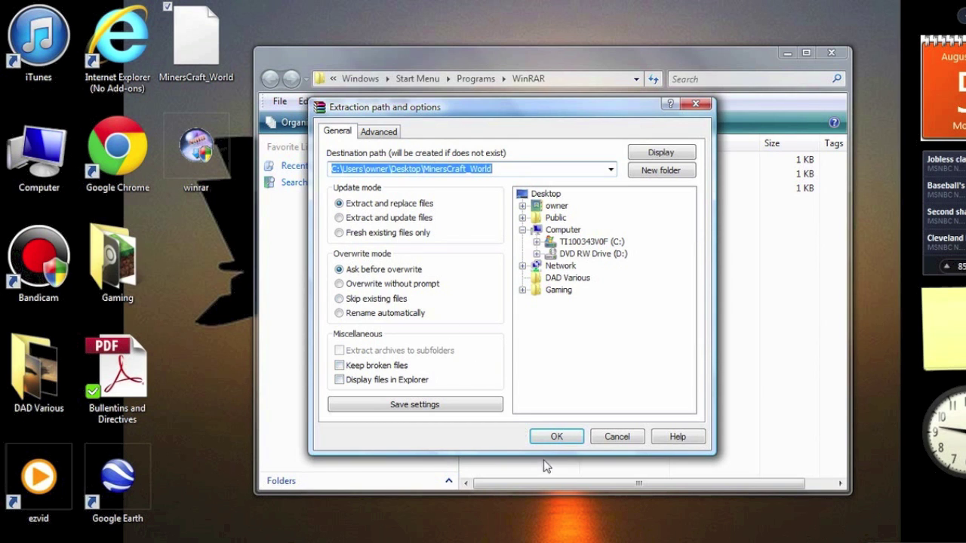
click(556, 437)
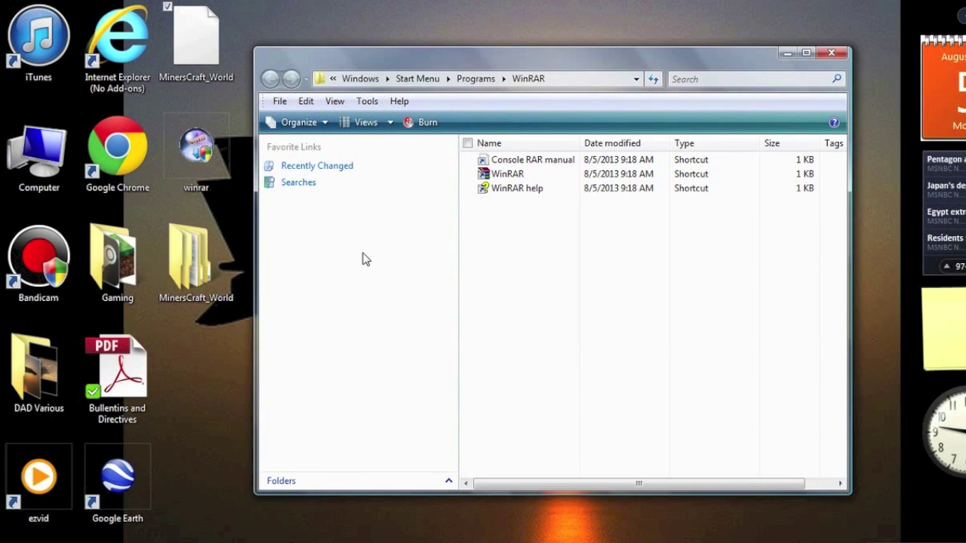
Step: Close the Start Menu window and browse MinersCraft_World into its User-Home-Locations folder
click(829, 54)
double_click(187, 281)
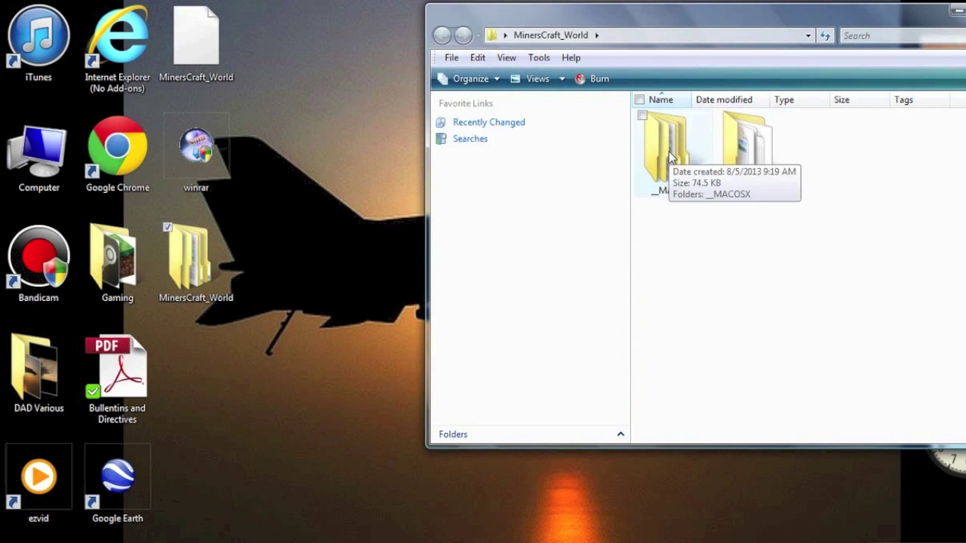
click(670, 156)
double_click(669, 157)
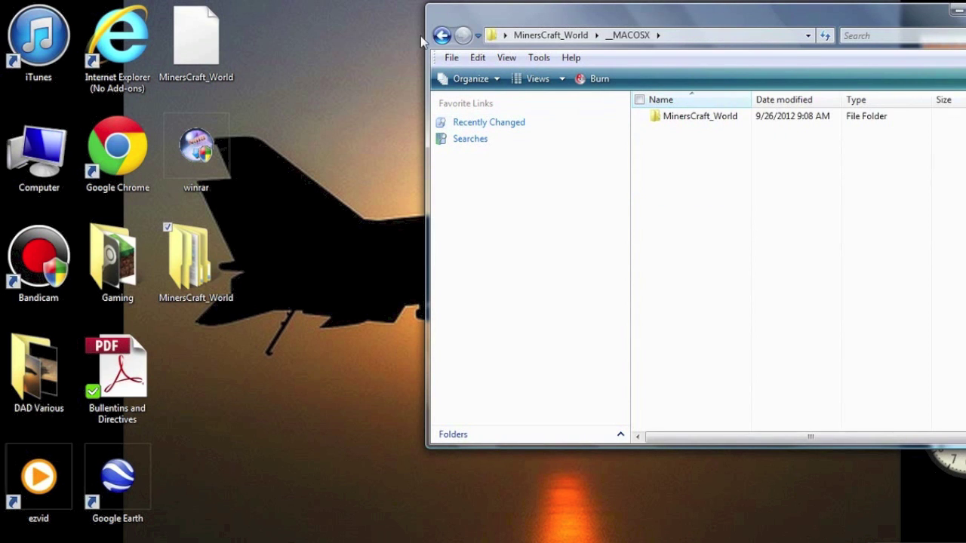
click(442, 35)
double_click(747, 154)
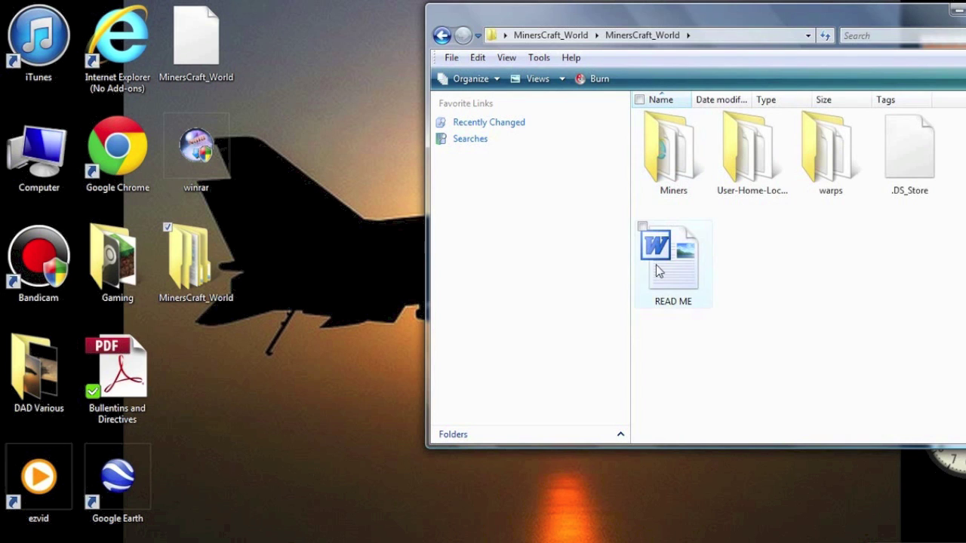
double_click(747, 147)
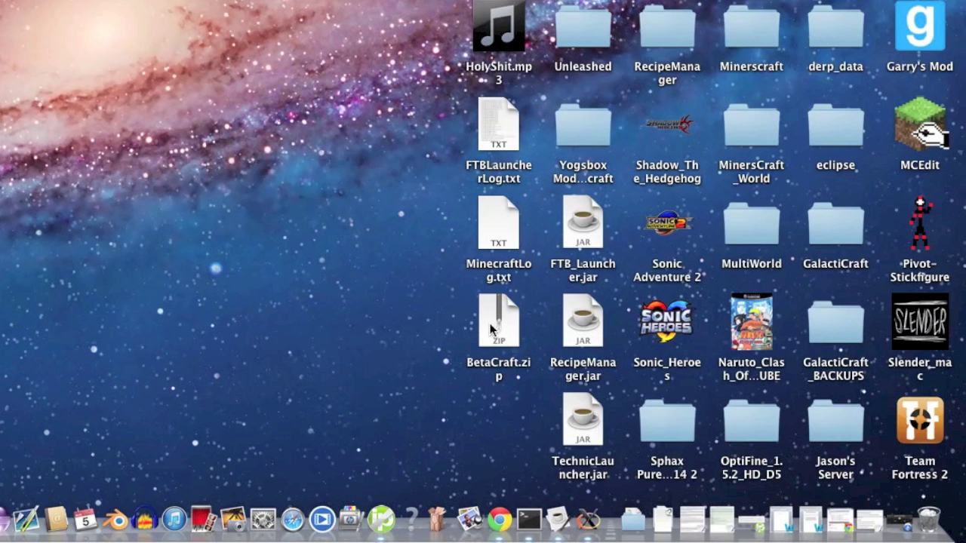
Step: Open BetaCraft.zip with Archive Utility to expand it into a BetaCraft 2 folder
click(494, 337)
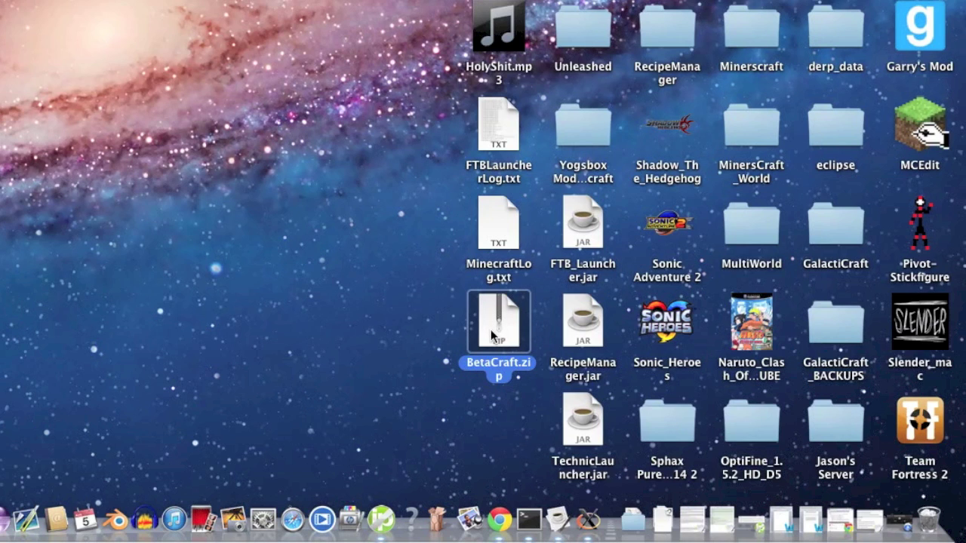
right_click(491, 334)
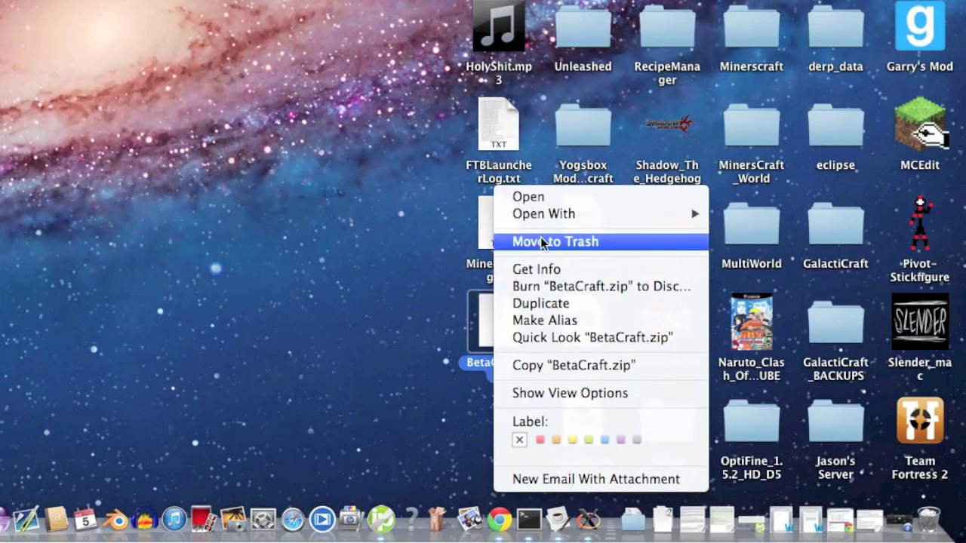
mouse_move(693, 212)
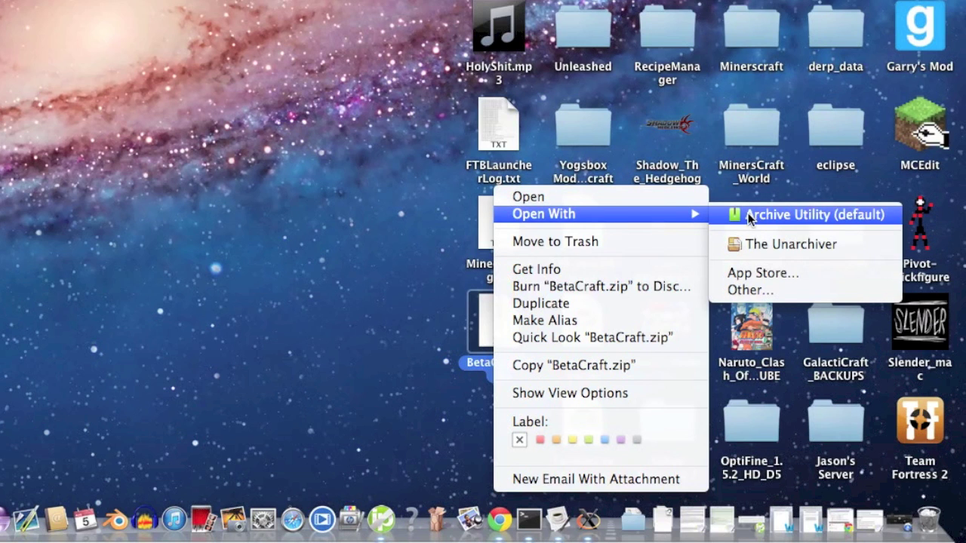
click(748, 213)
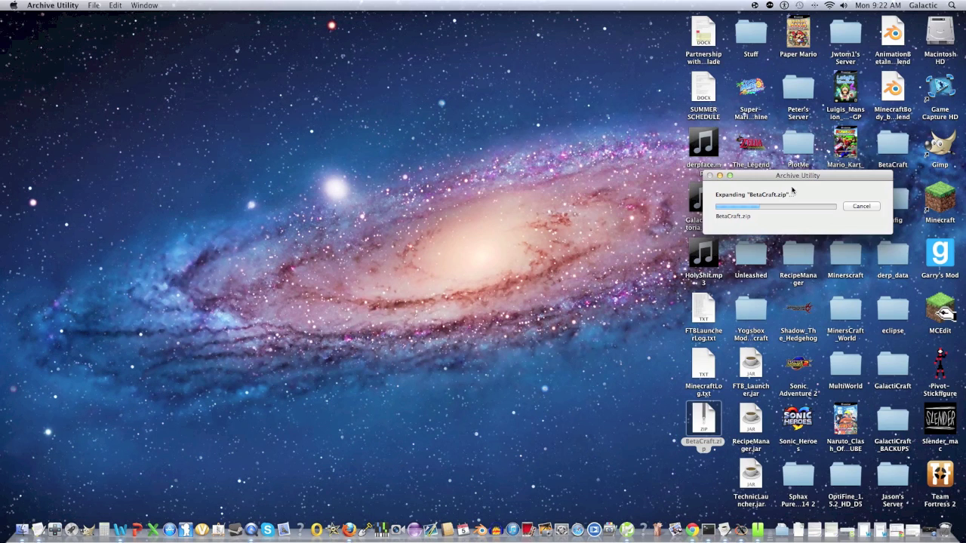
drag(791, 178, 589, 155)
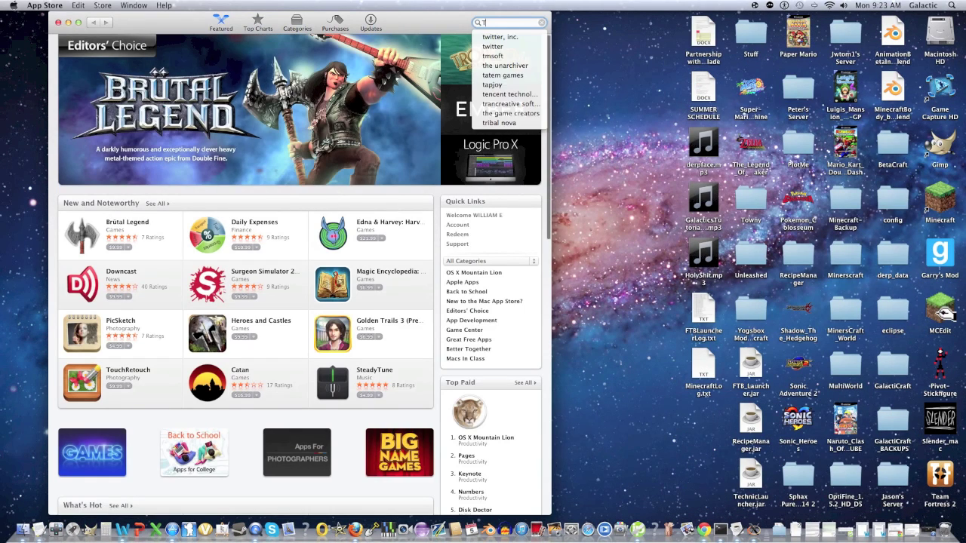
Step: Search the App Store for 'the unarchiver' and open The Unarchiver's page
text(he Una)
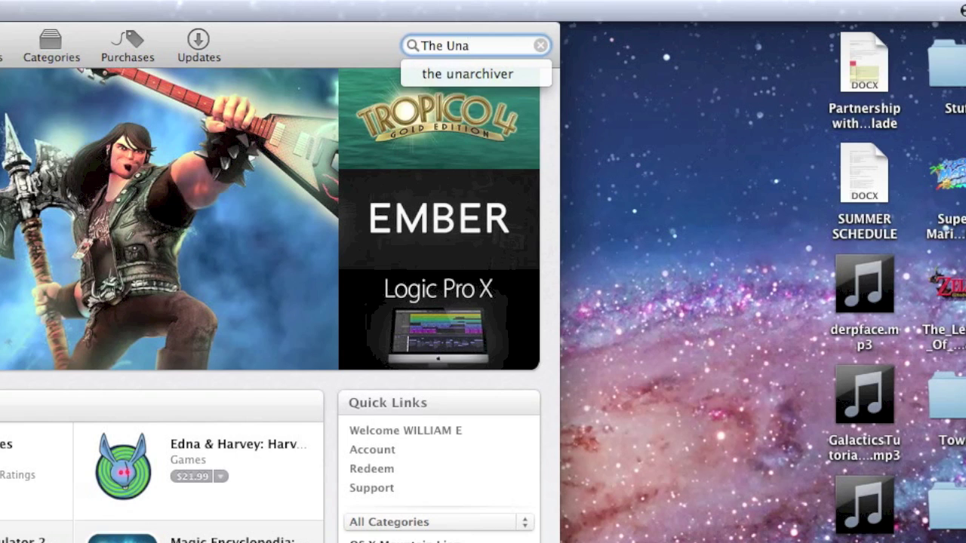
key(Down)
key(Return)
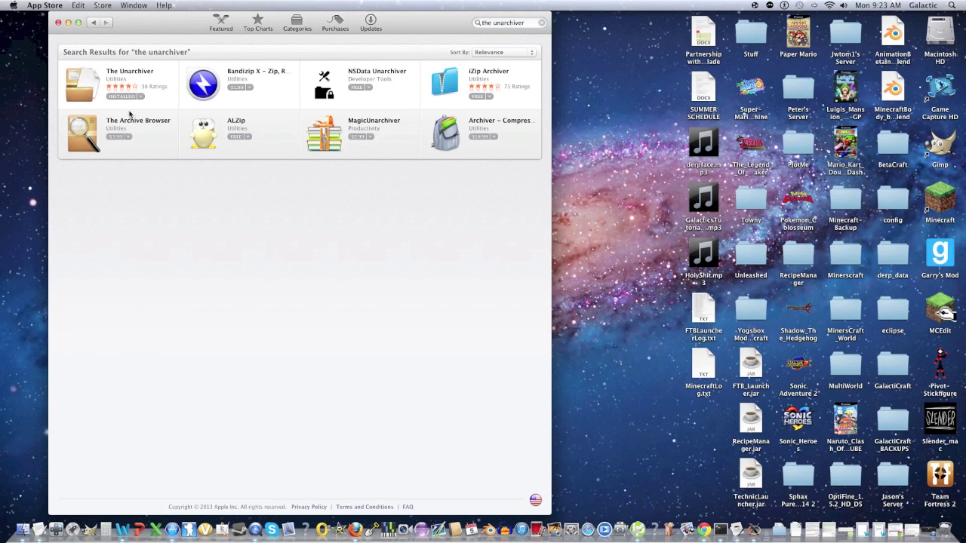
click(121, 73)
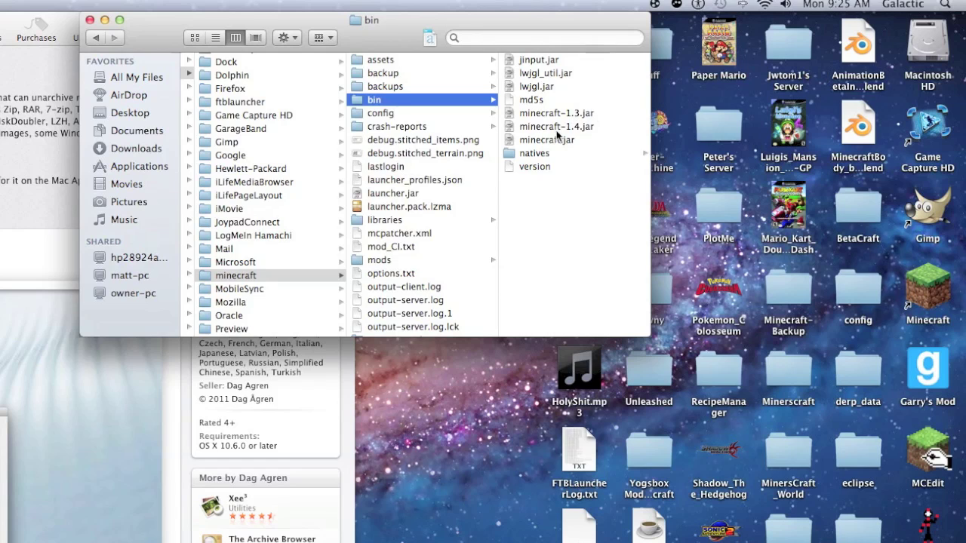
Step: Open minecraft.jar with The Unarchiver and allow it to extract into the bin folder
right_click(677, 99)
mouse_move(571, 158)
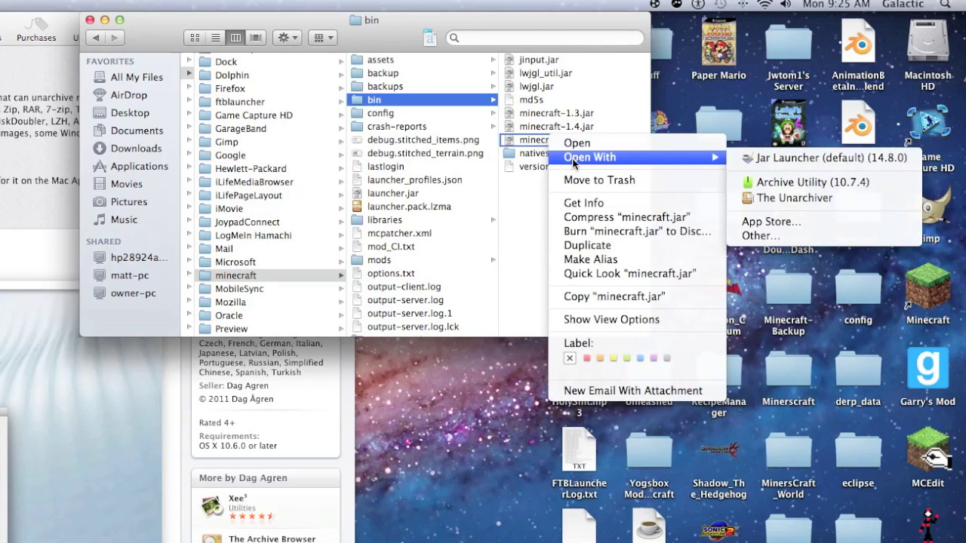
click(748, 198)
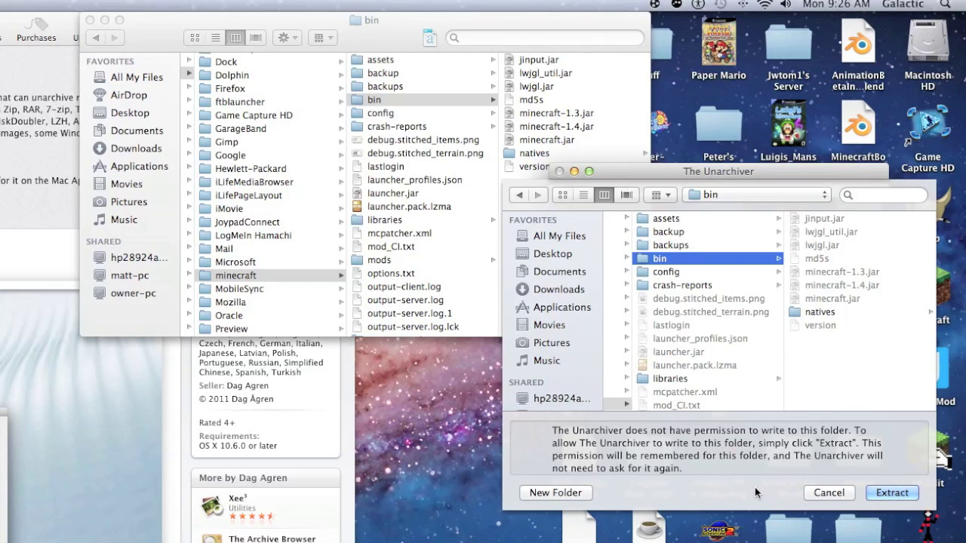
click(879, 495)
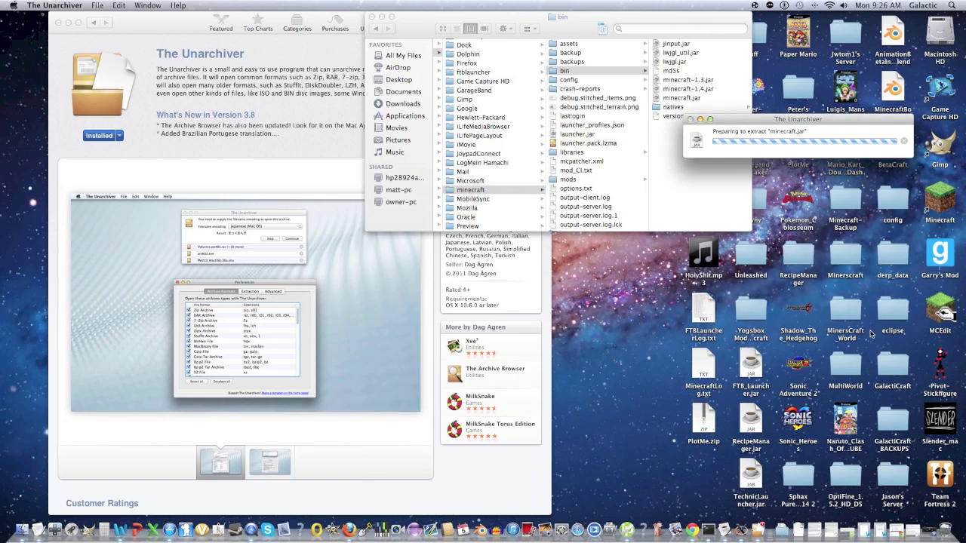
Step: Review the .class files in the extracted minecraft folder in bin, then move that folder to the Trash
drag(770, 122, 655, 253)
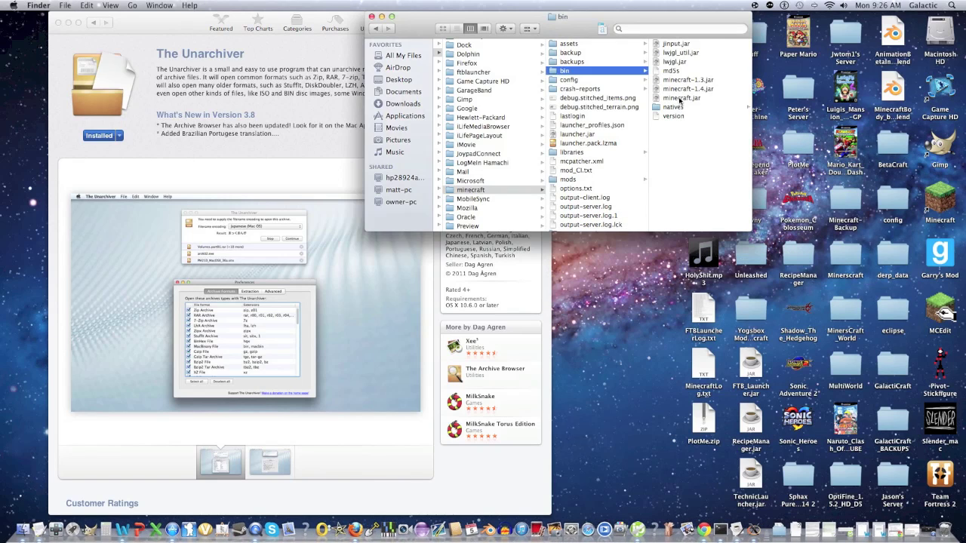
click(674, 80)
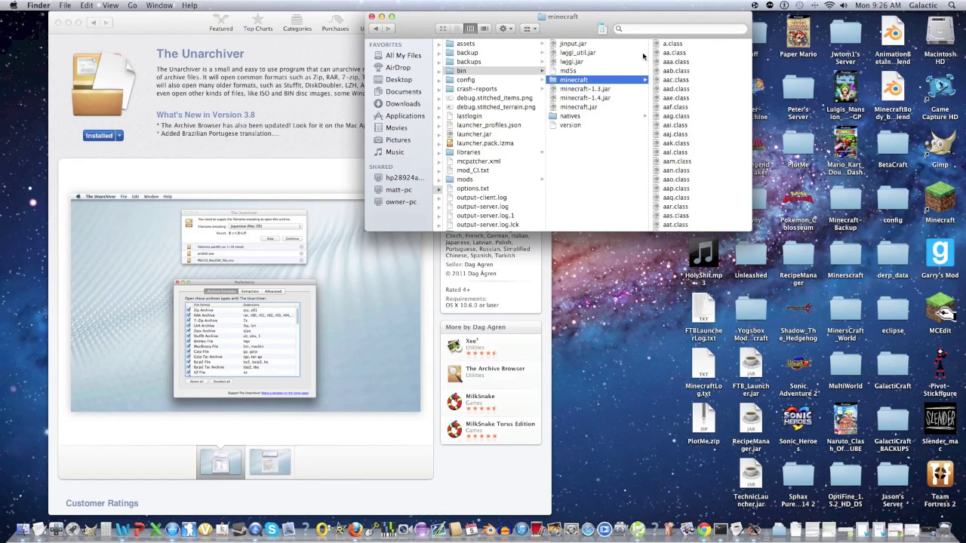
scroll(689, 159, down, 5)
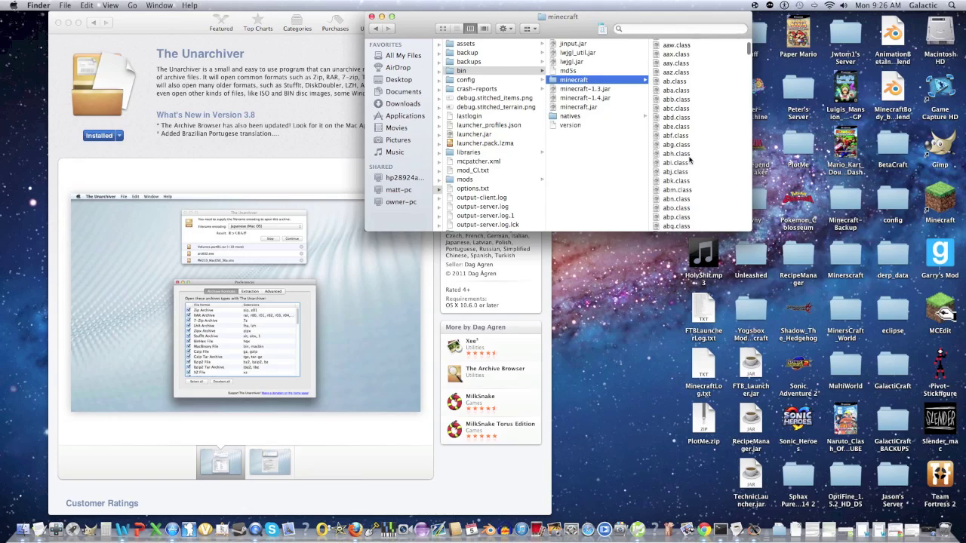
scroll(689, 159, down, 3)
right_click(581, 81)
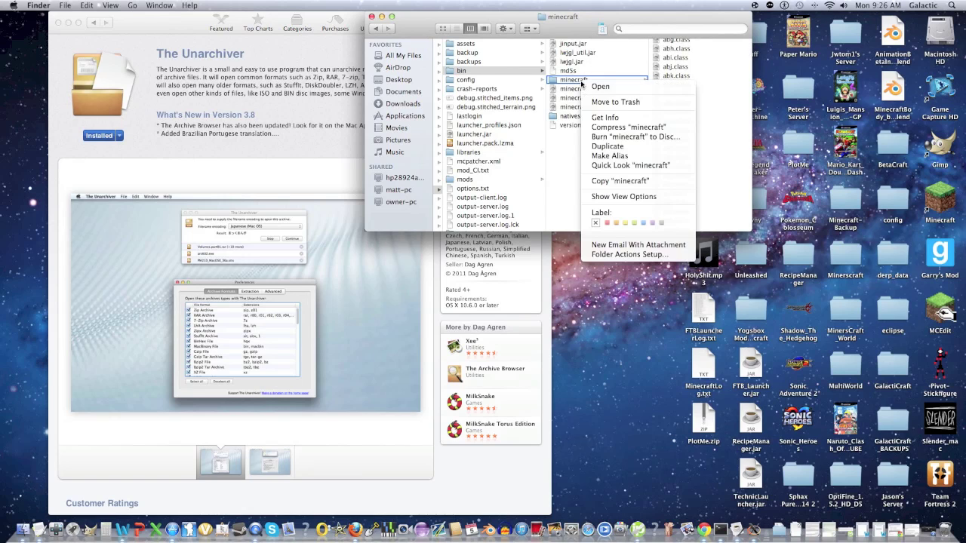
click(614, 102)
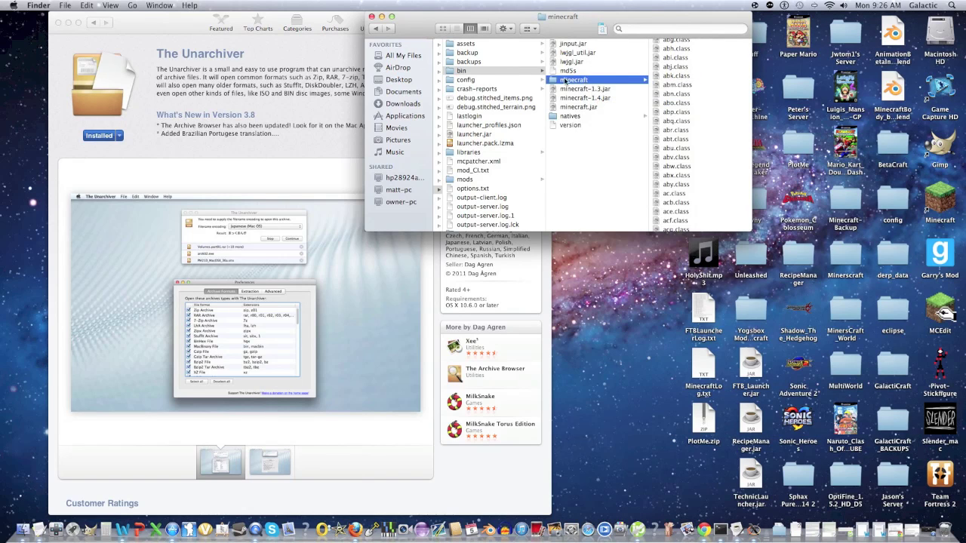
Step: Close the bin Finder window, expand The Unarchiver's full App Store description, and launch QuickTime Player
click(373, 16)
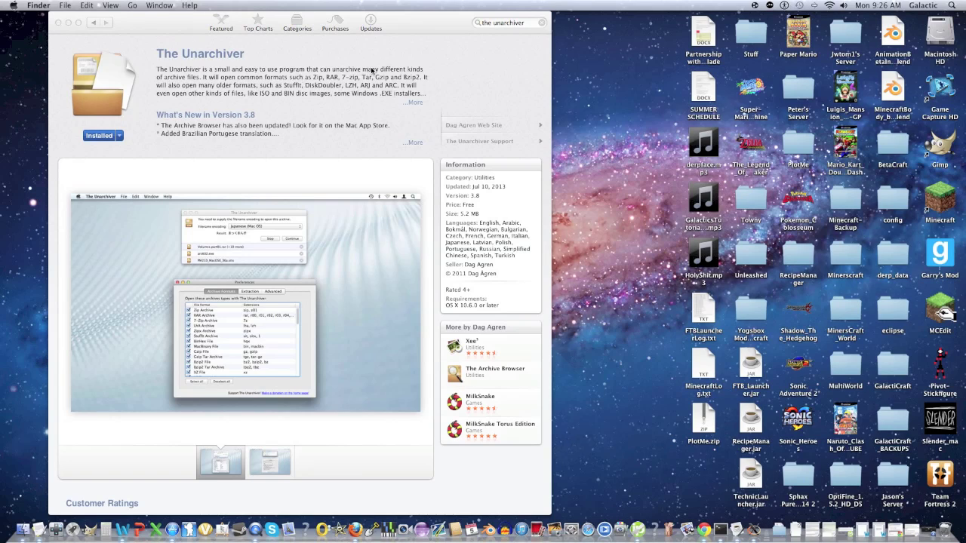
click(417, 96)
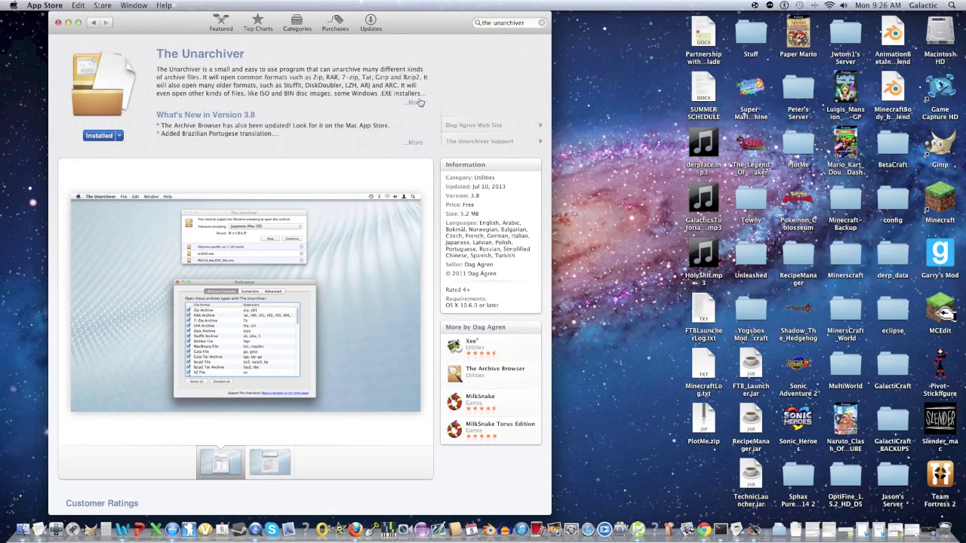
click(415, 103)
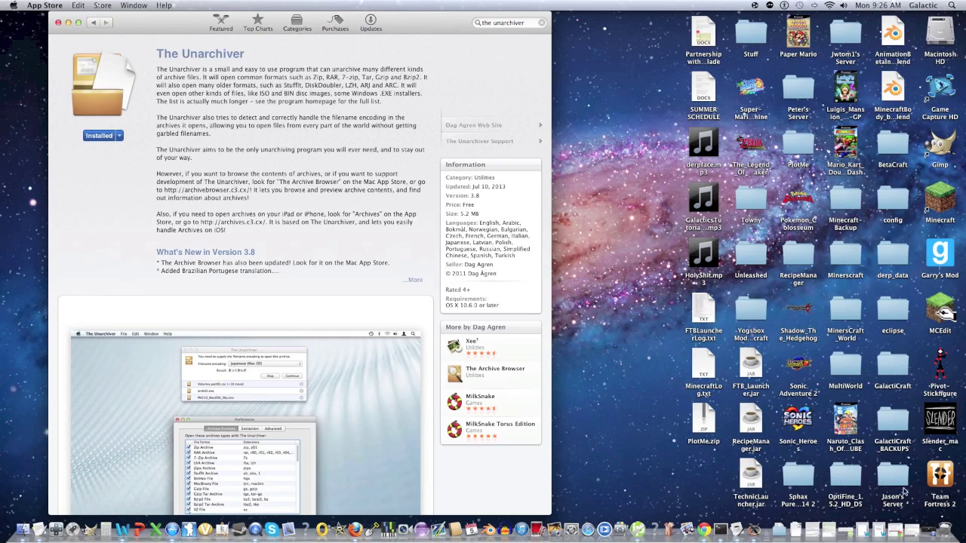
click(928, 521)
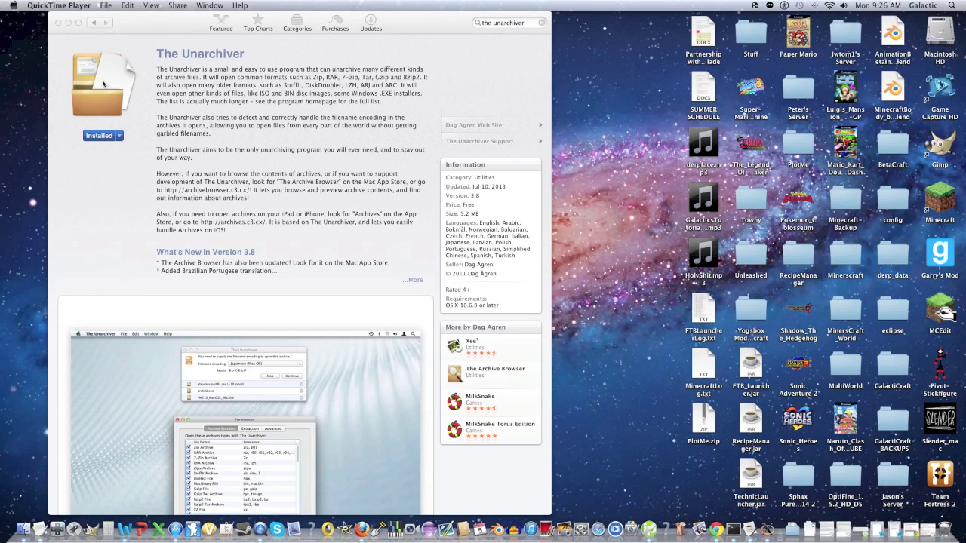